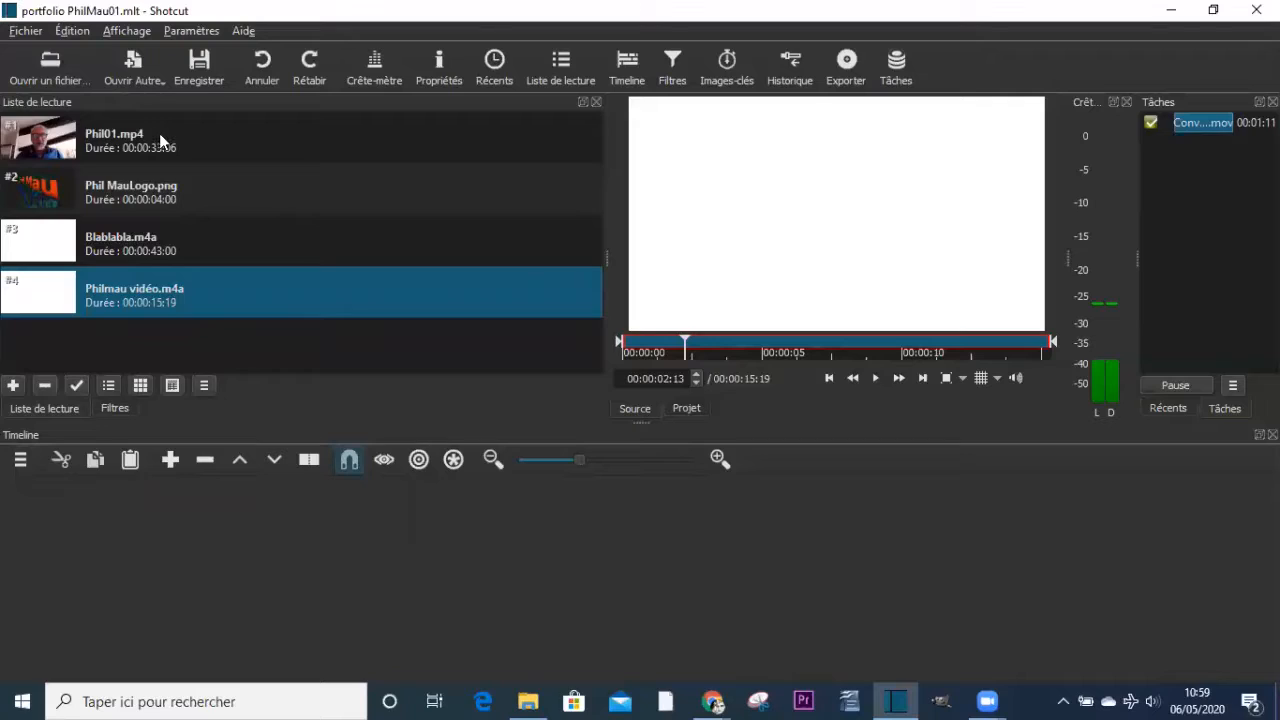
- Preview Phil01.mp4 from the playlist, pause it, and append the clip to the start of the empty timeline
left_click(159, 133)
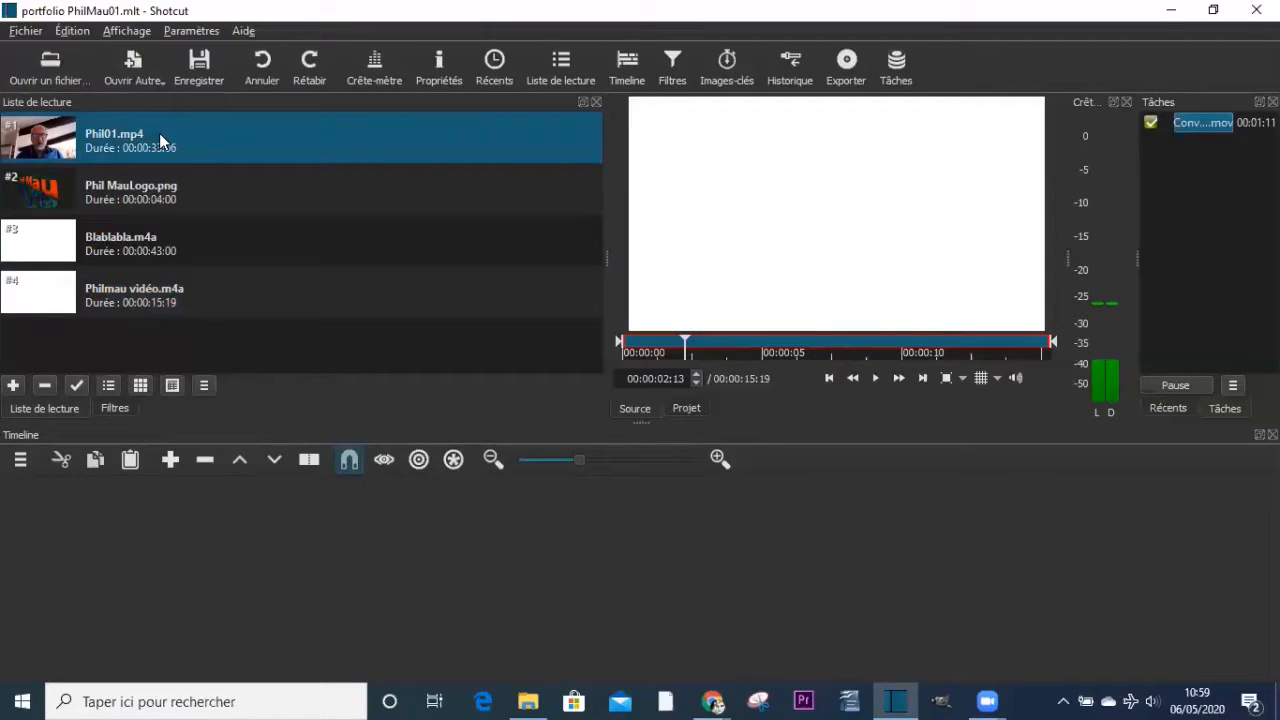
double_click(159, 133)
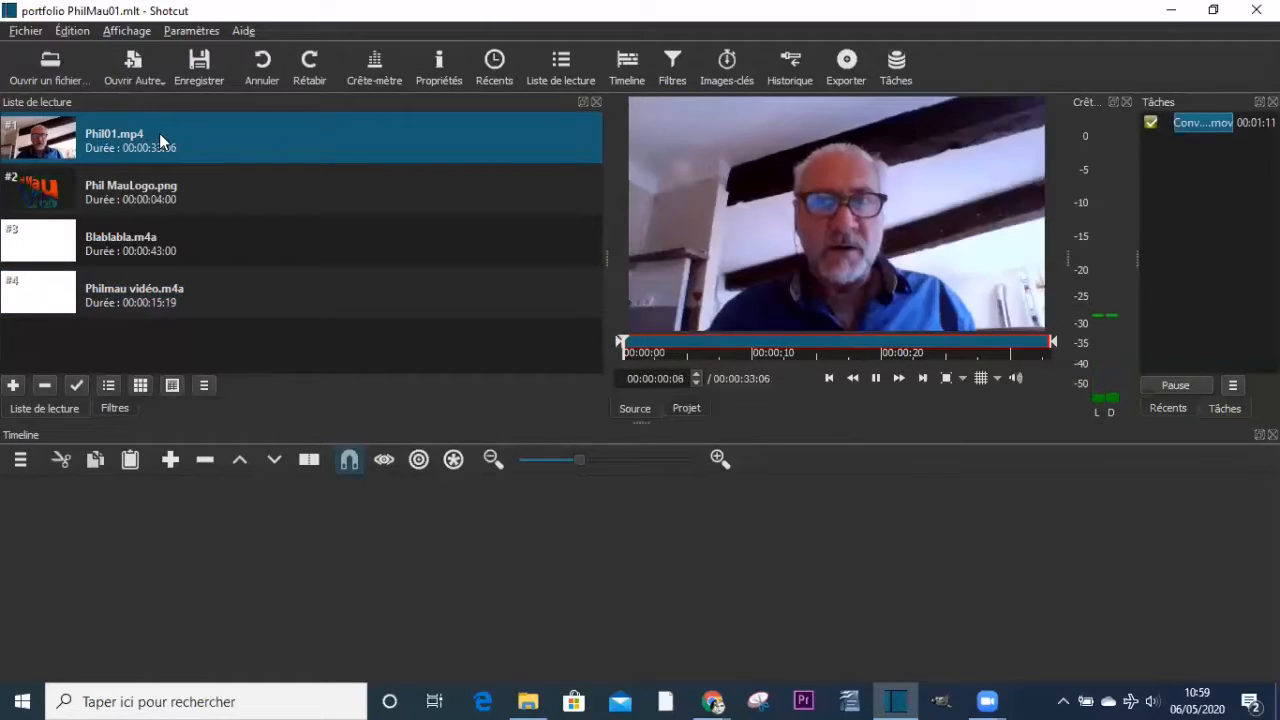
left_click(875, 379)
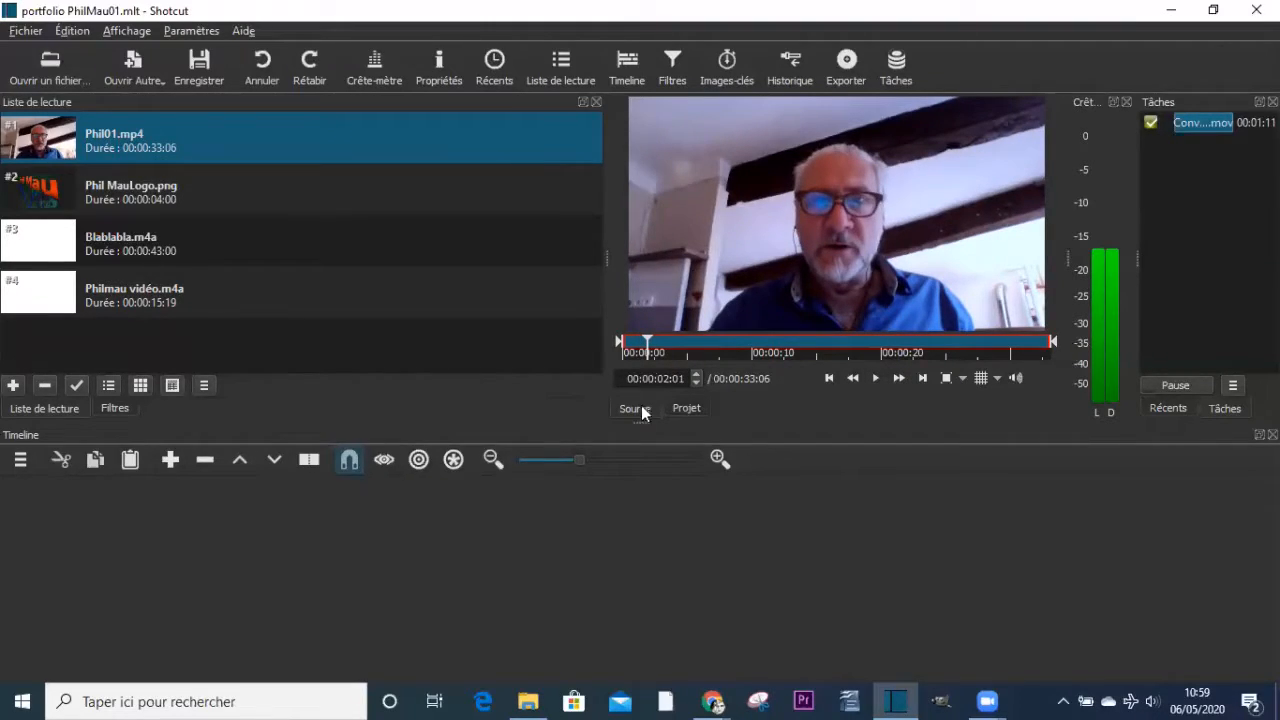
left_click(170, 459)
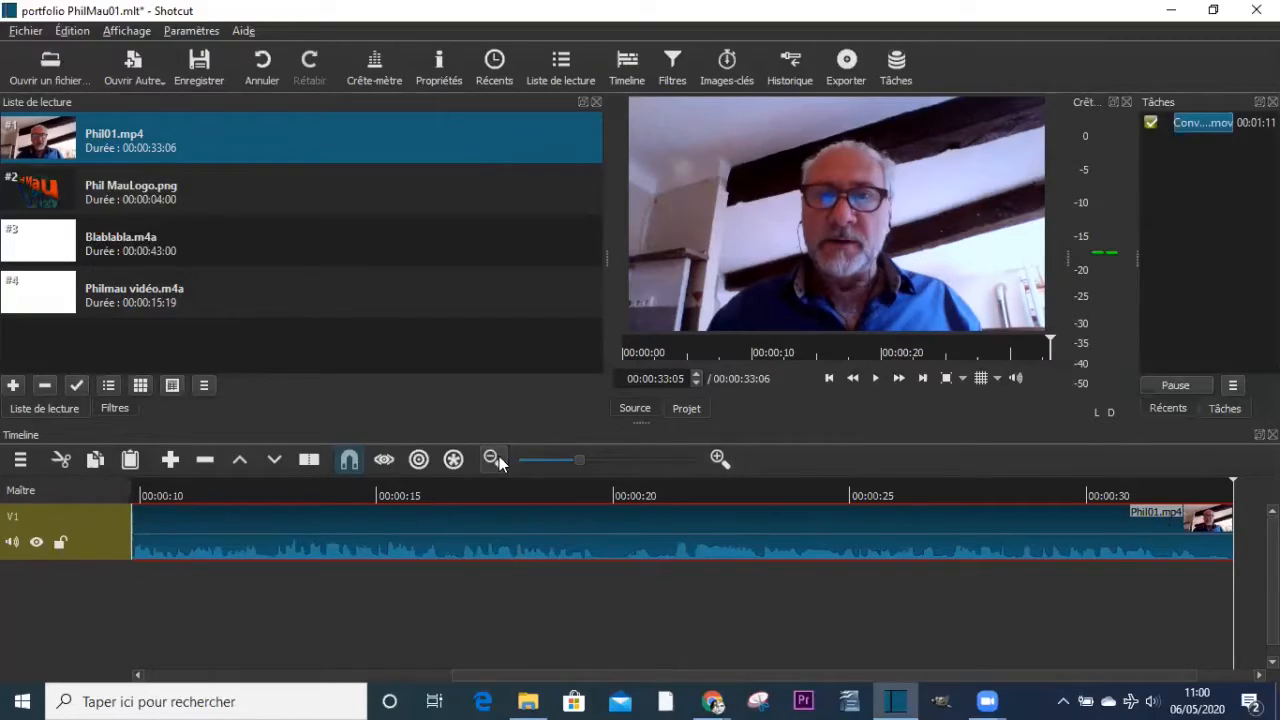
left_click(566, 459)
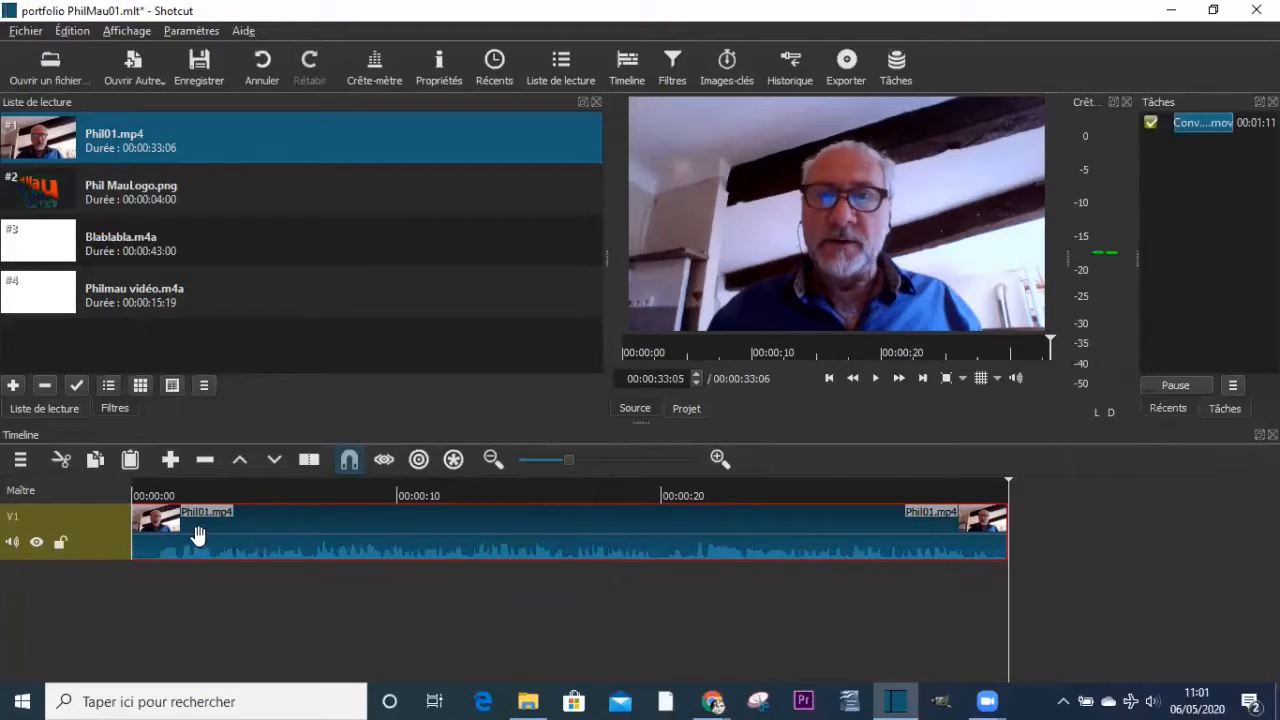
- Hide the V1 video track, compare the source and project previews, and make the track visible again
left_click(34, 542)
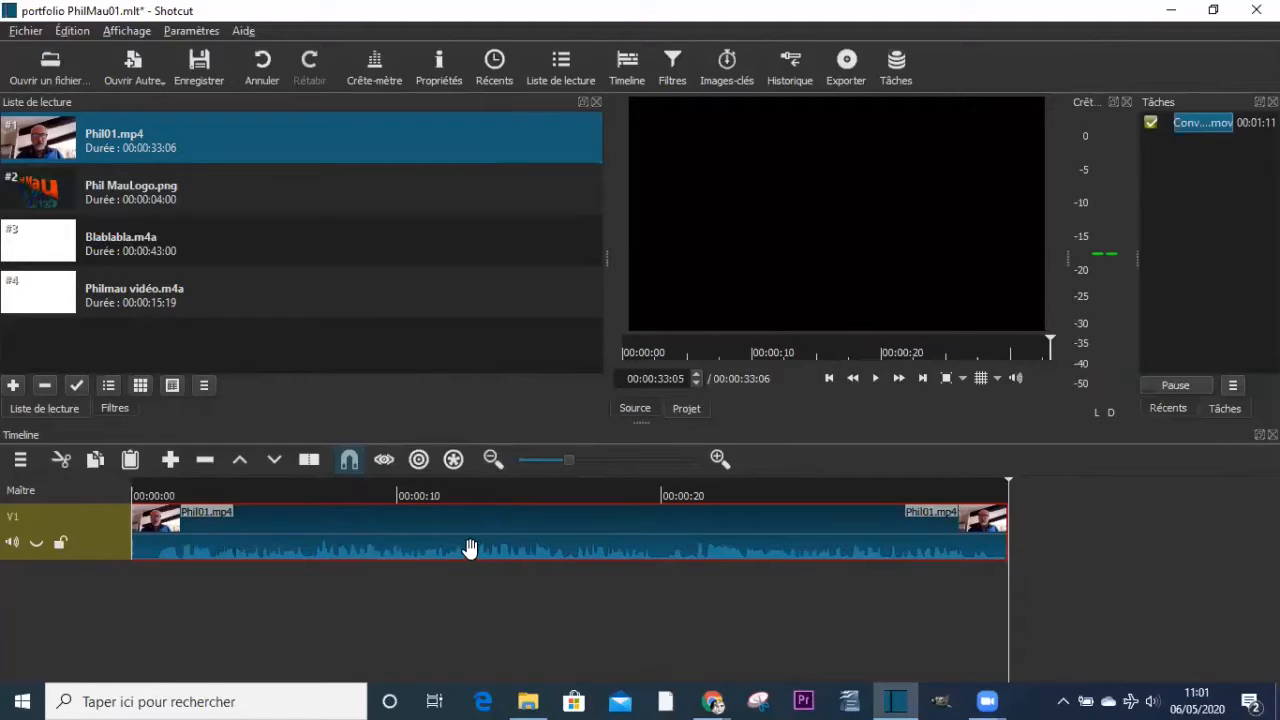
left_click(635, 409)
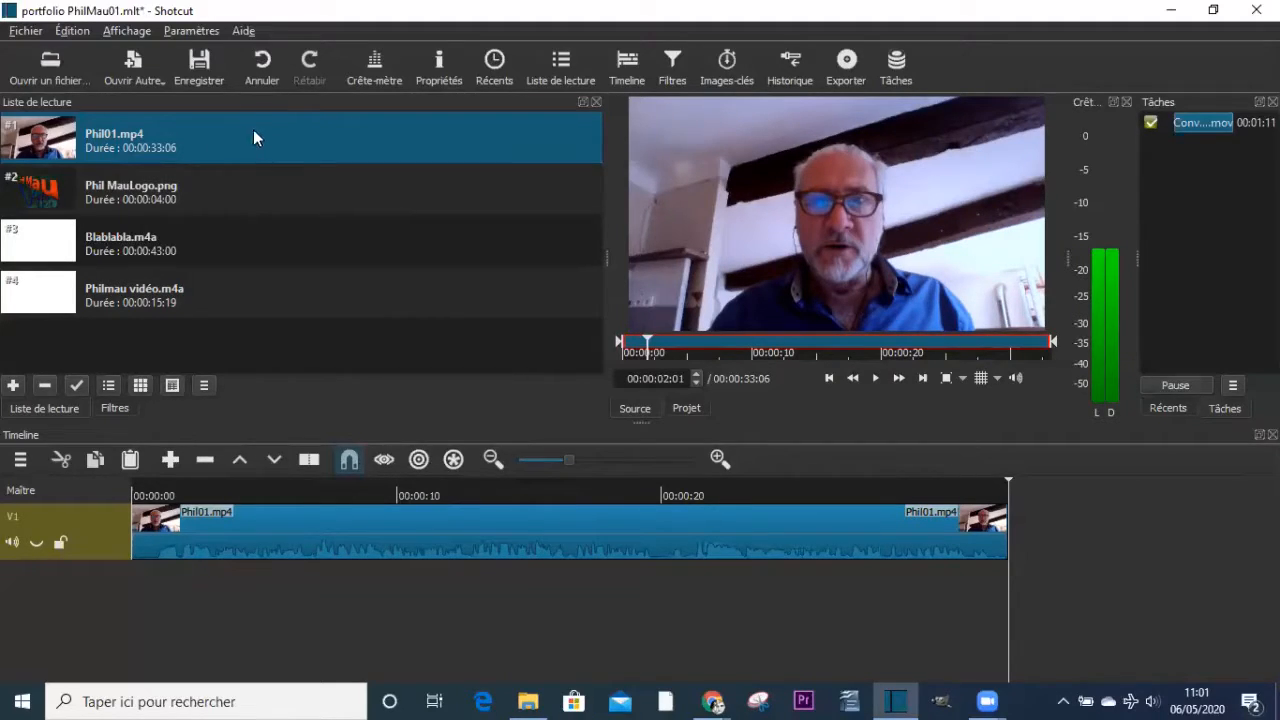
left_click(687, 409)
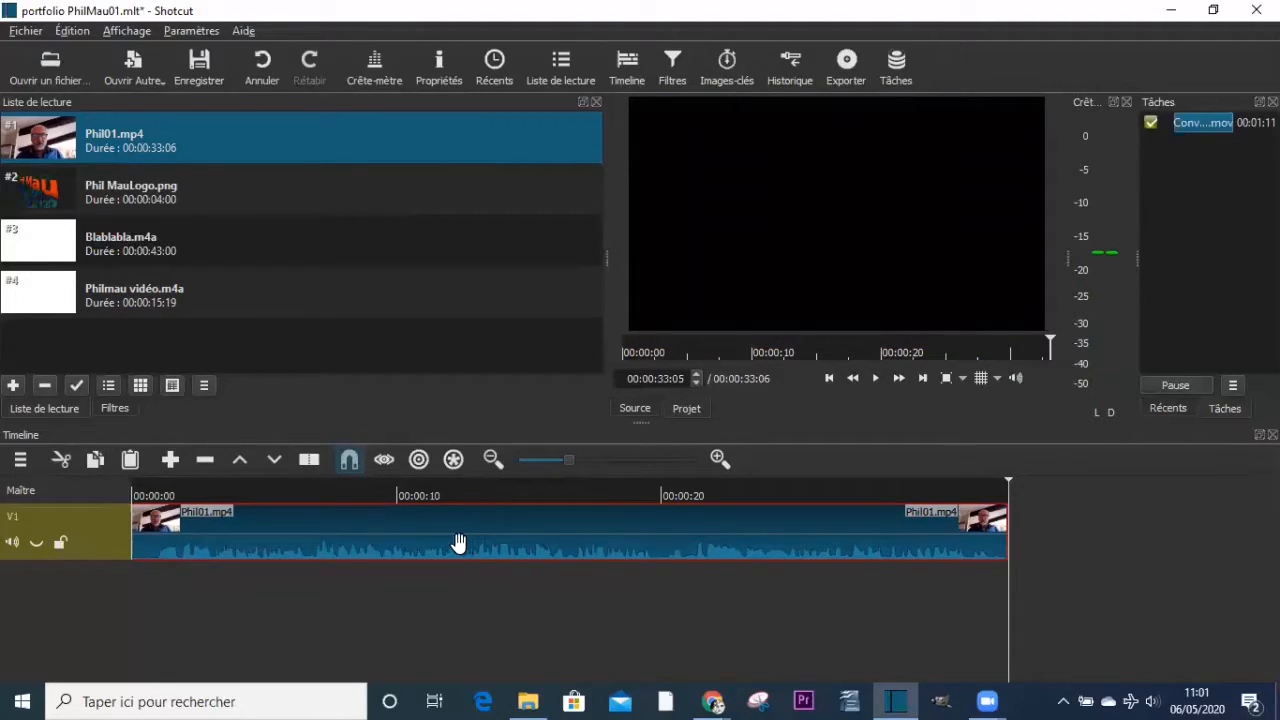
left_click(35, 542)
left_click(36, 542)
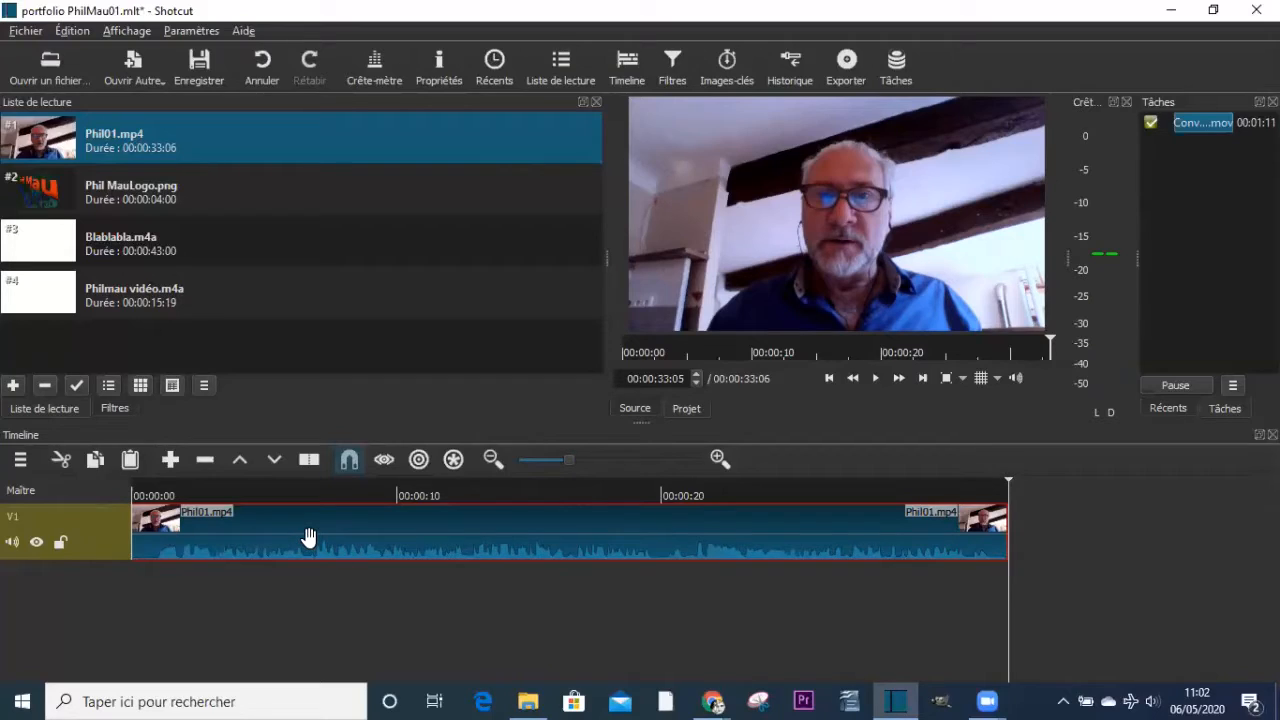
- Add an audio track and place Blablabla.m4a on it, aligned to the very start of the timeline
left_click(19, 460)
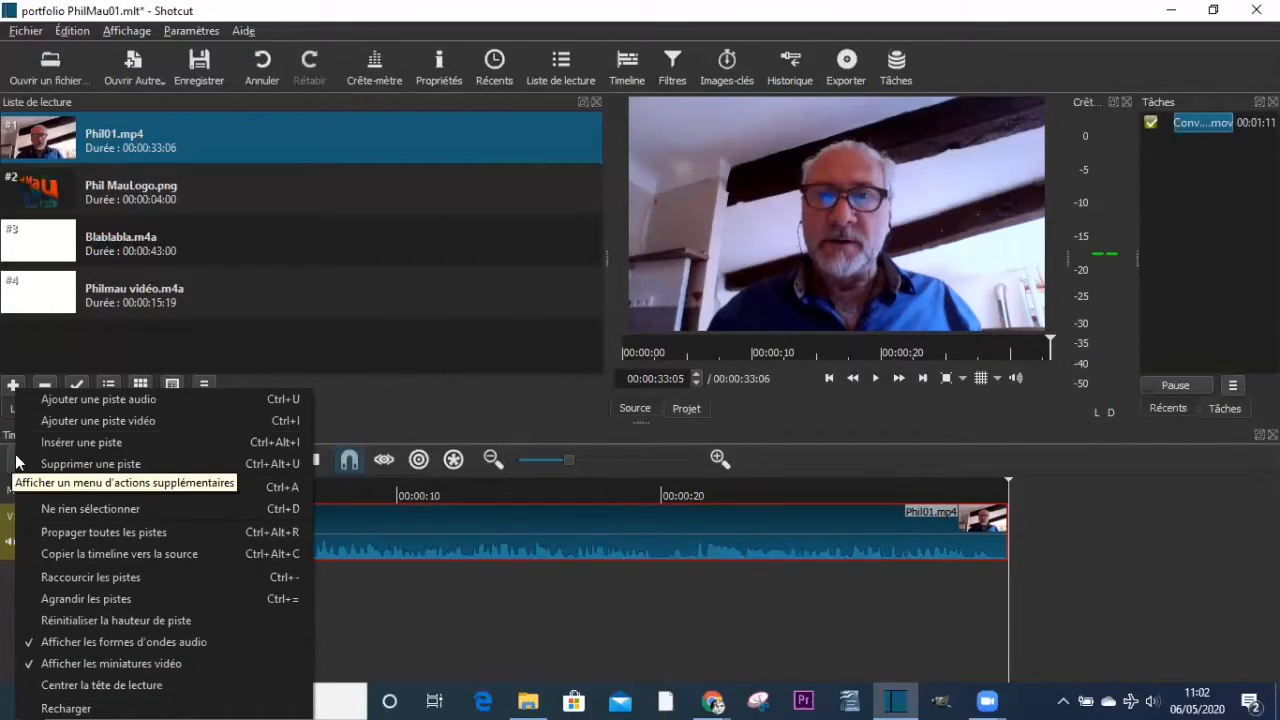
left_click(116, 405)
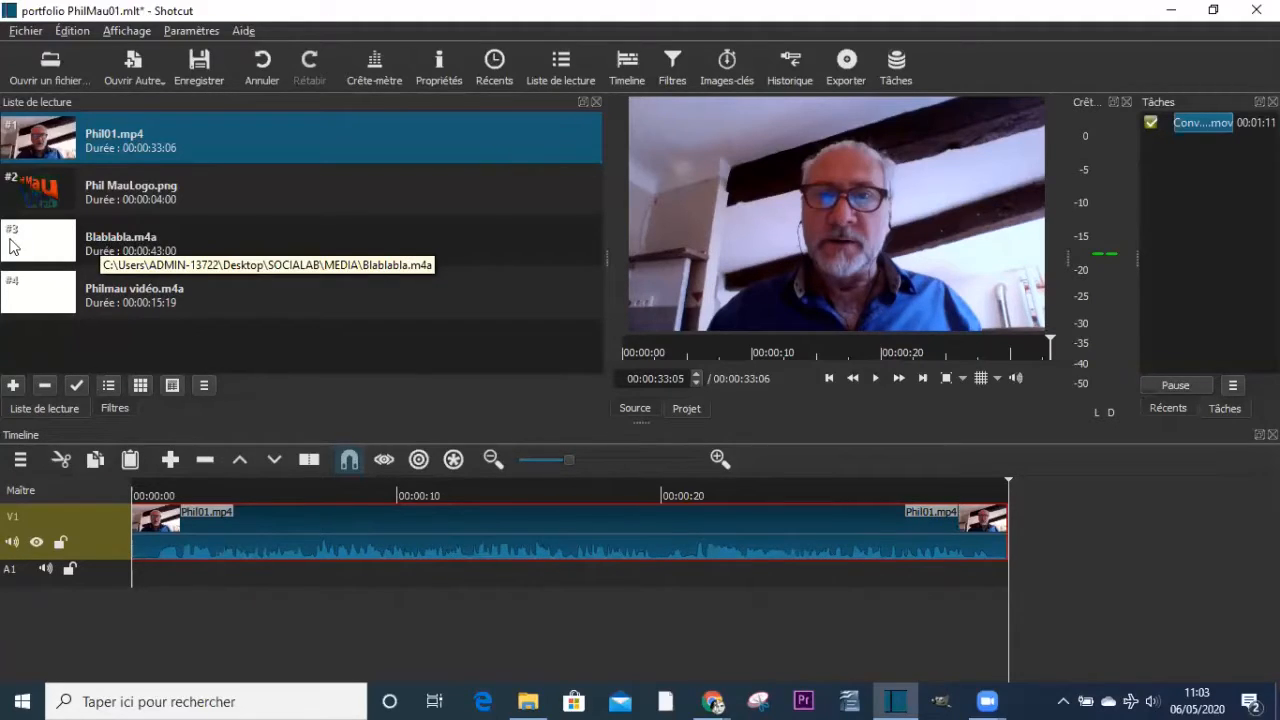
left_click(49, 245)
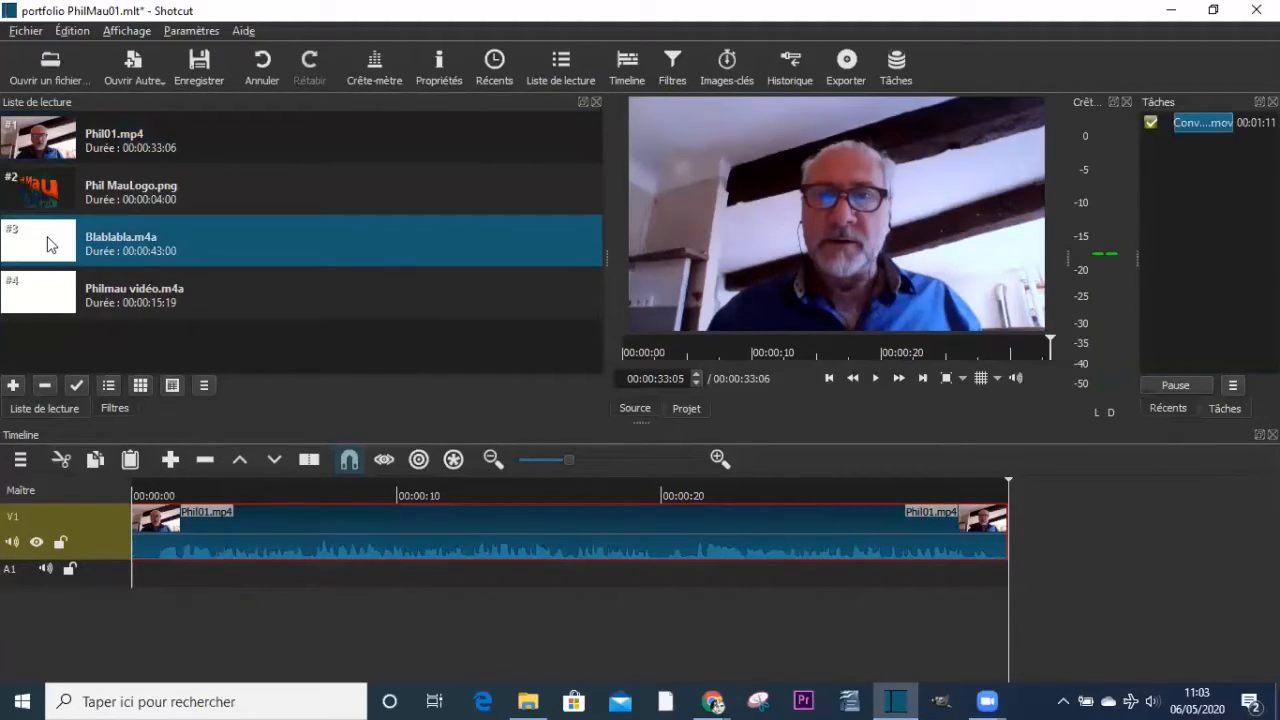
mouse_move(49, 245)
left_mouse_down()
mouse_move(135, 531)
mouse_move(192, 585)
mouse_move(229, 585)
mouse_move(186, 585)
left_mouse_up()
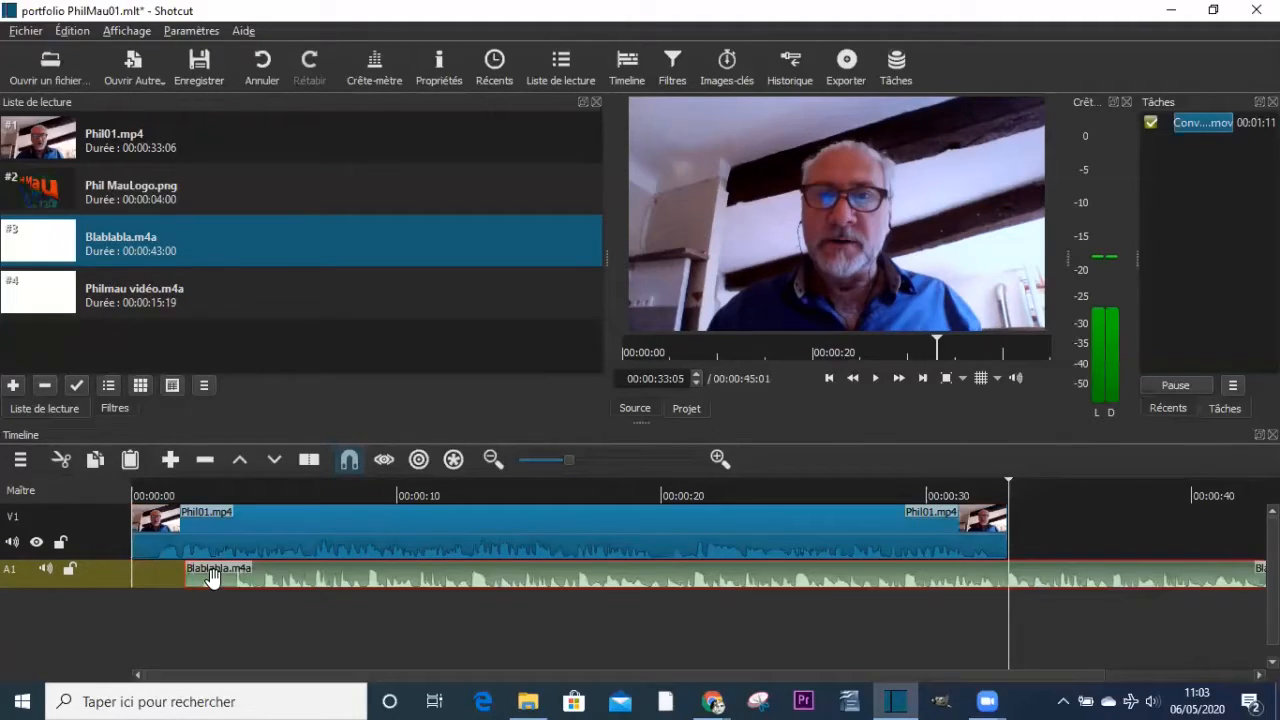
left_click_drag(300, 583, 237, 584)
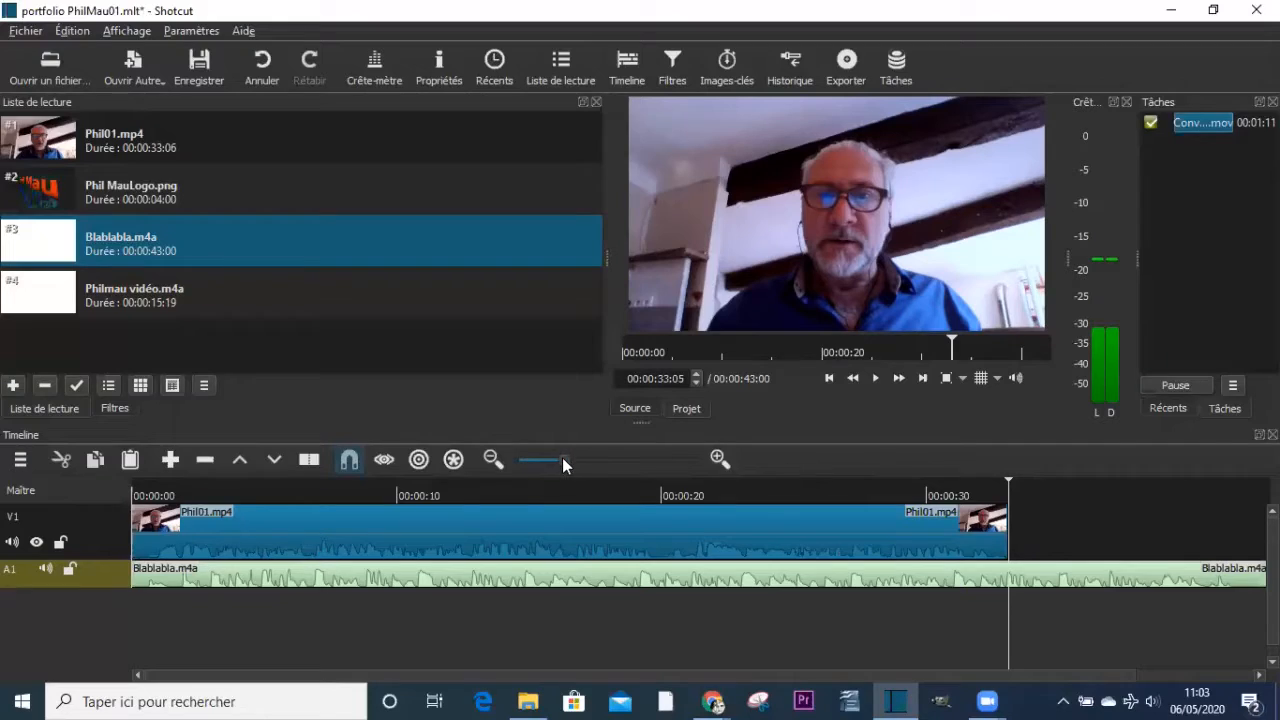
- Place Philmau vidéo.m4a on audio track A1 directly after Blablabla.m4a
left_click_drag(562, 459, 560, 459)
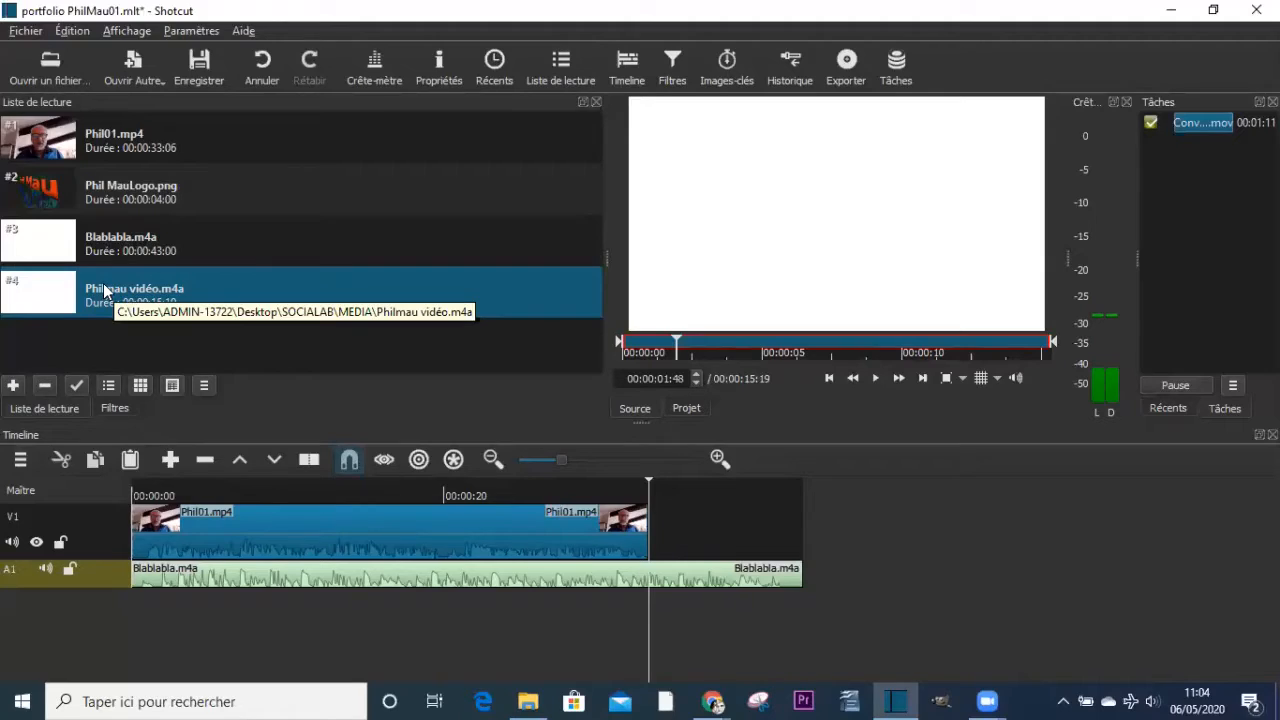
left_click_drag(105, 290, 800, 581)
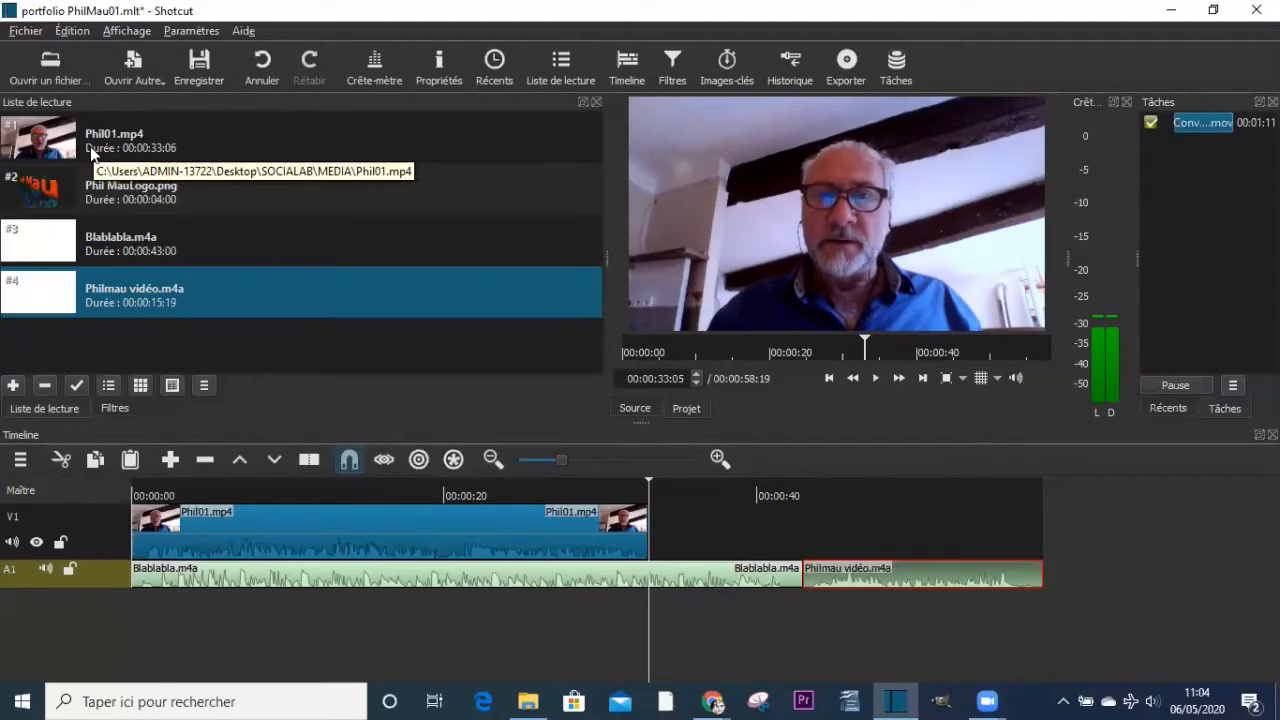
- Add a second video track and place Phil MauLogo.png on it, starting where Phil01.mp4 ends
left_click(25, 467)
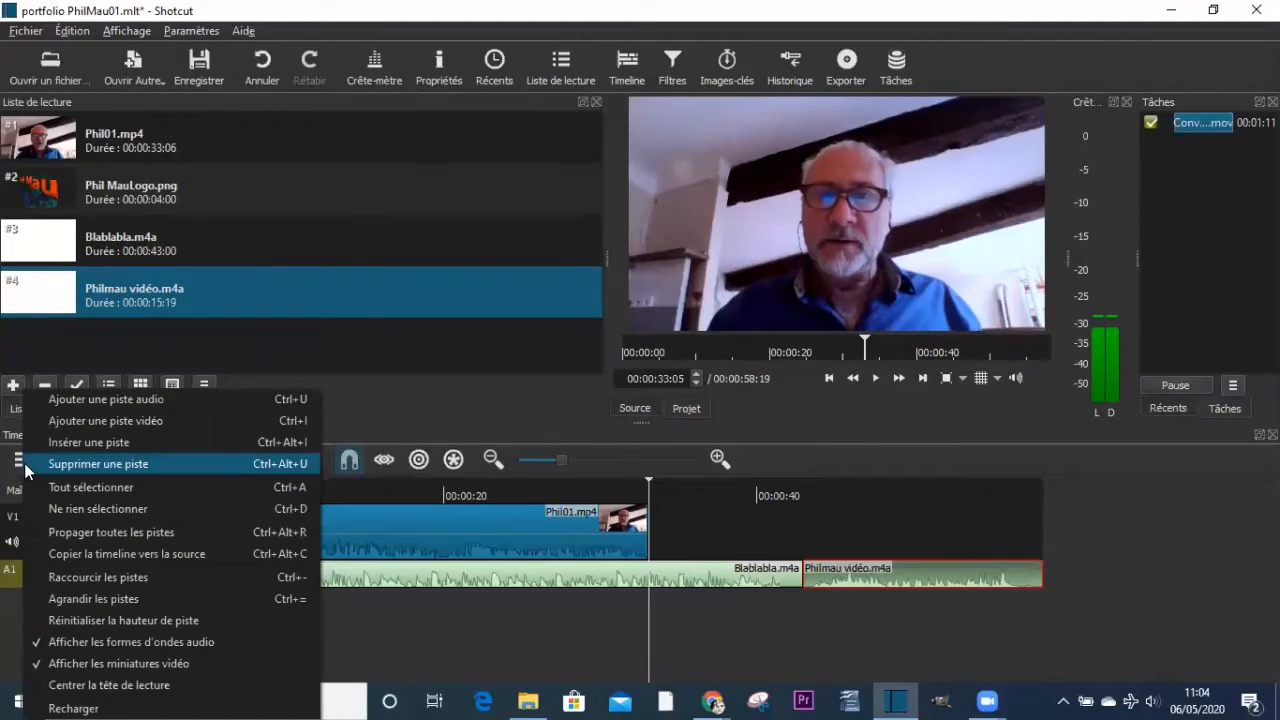
left_click(104, 428)
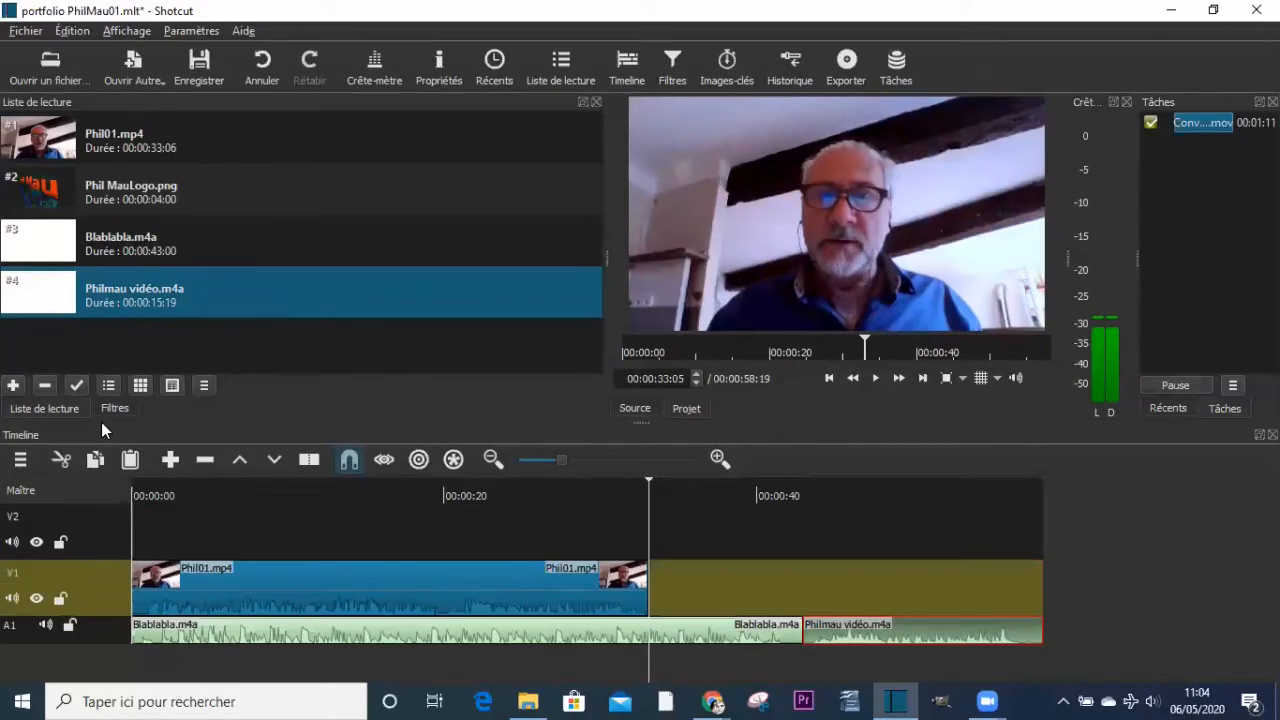
double_click(82, 519)
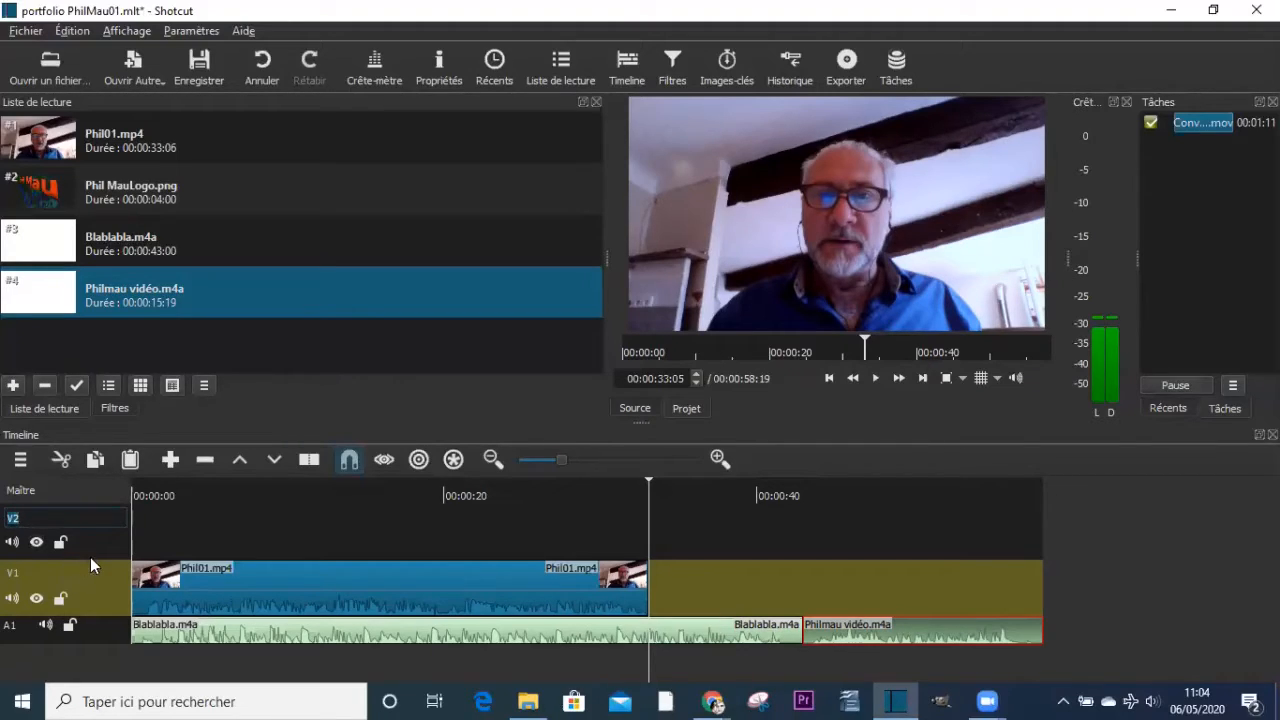
left_click(188, 550)
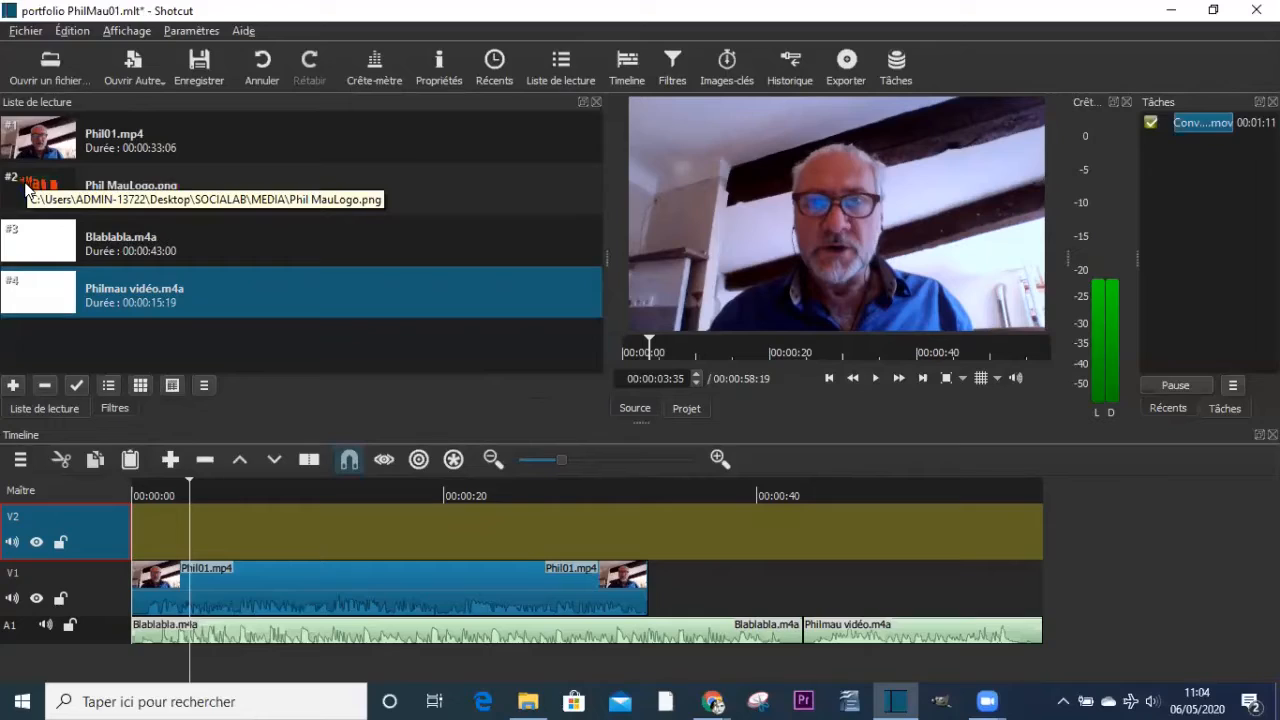
left_click_drag(27, 189, 658, 527)
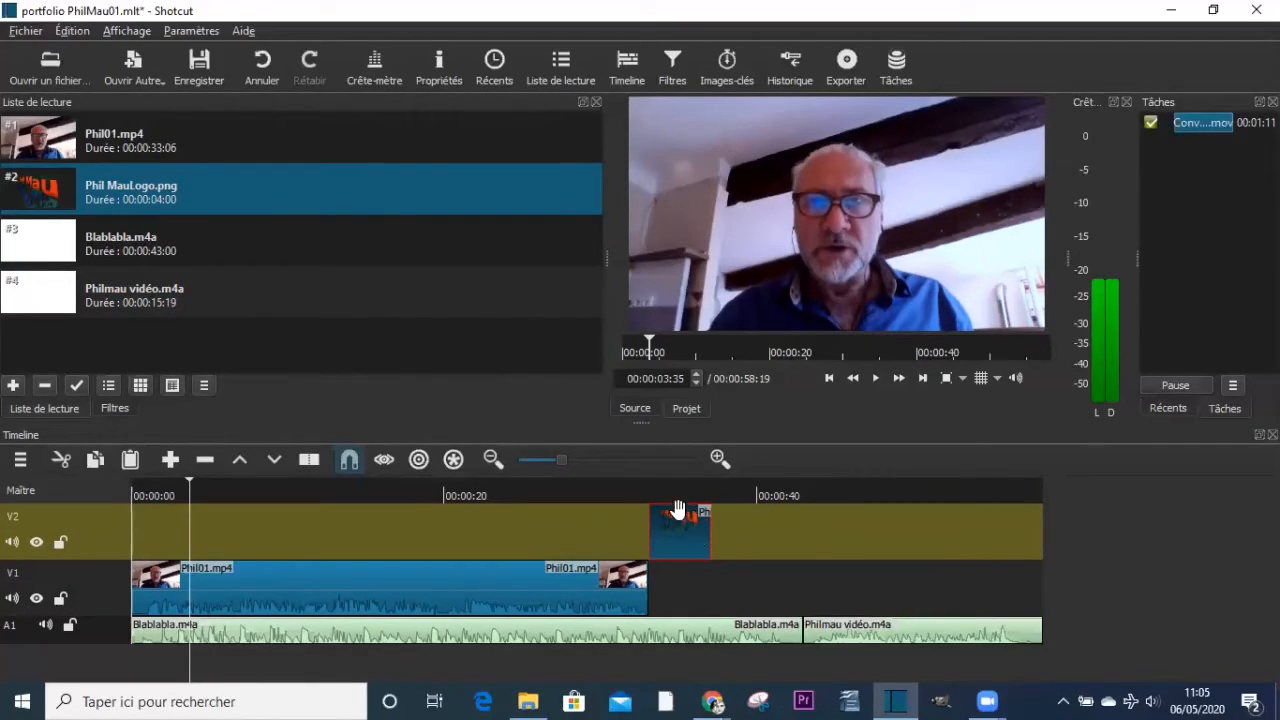
- Scrub through the timeline from Phil01.mp4 to the logo image, and play the sequence from the beginning
left_click(416, 582)
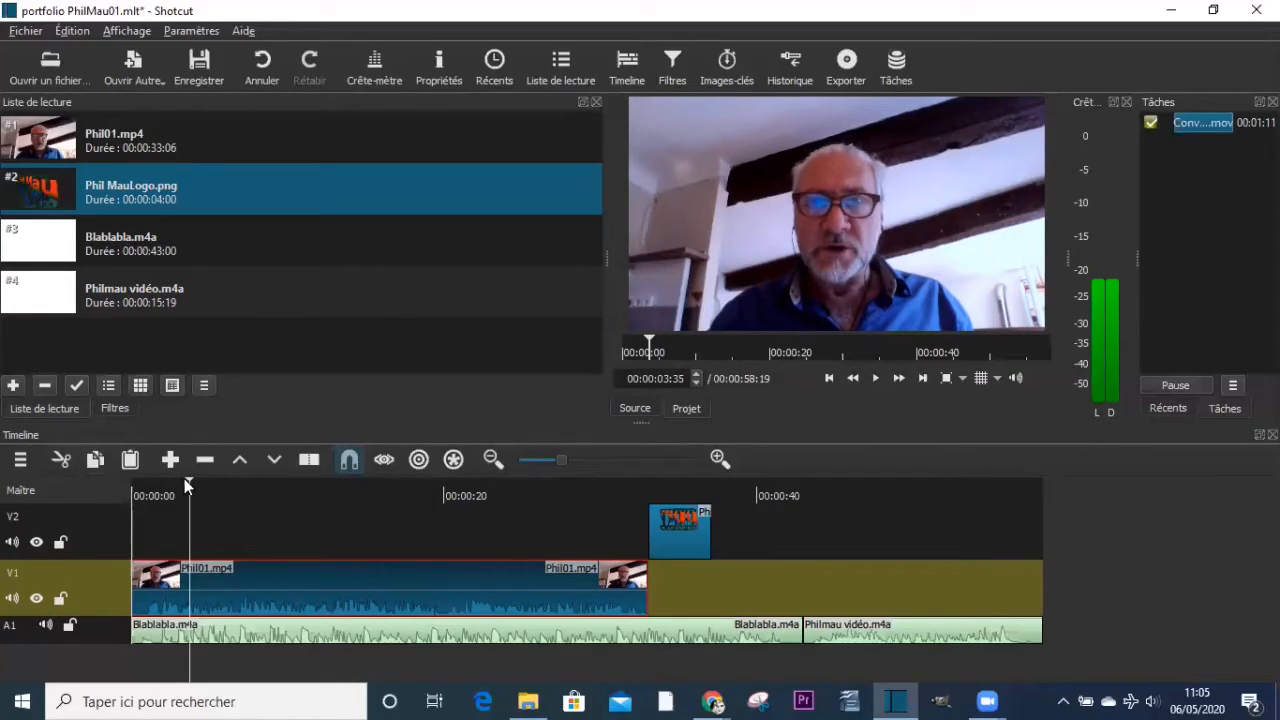
left_click_drag(190, 485, 272, 490)
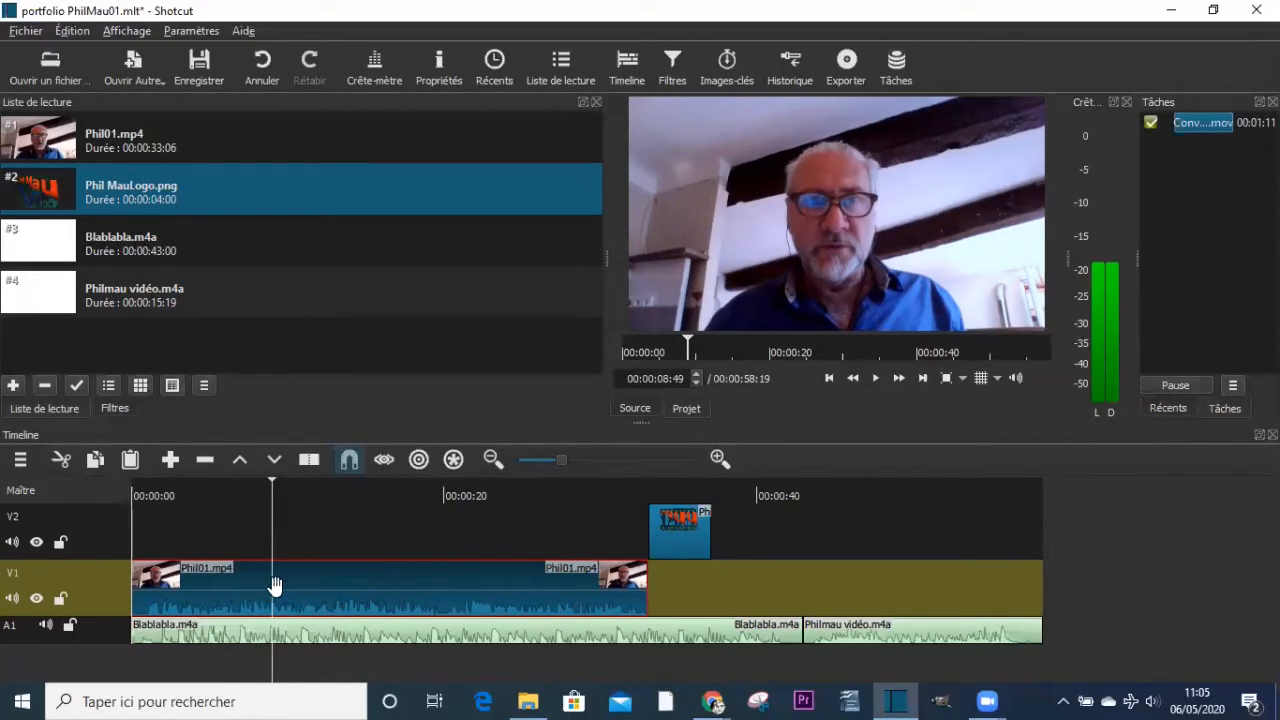
mouse_move(269, 583)
left_mouse_down()
mouse_move(337, 583)
mouse_move(264, 576)
left_mouse_up()
left_click_drag(285, 519, 564, 521)
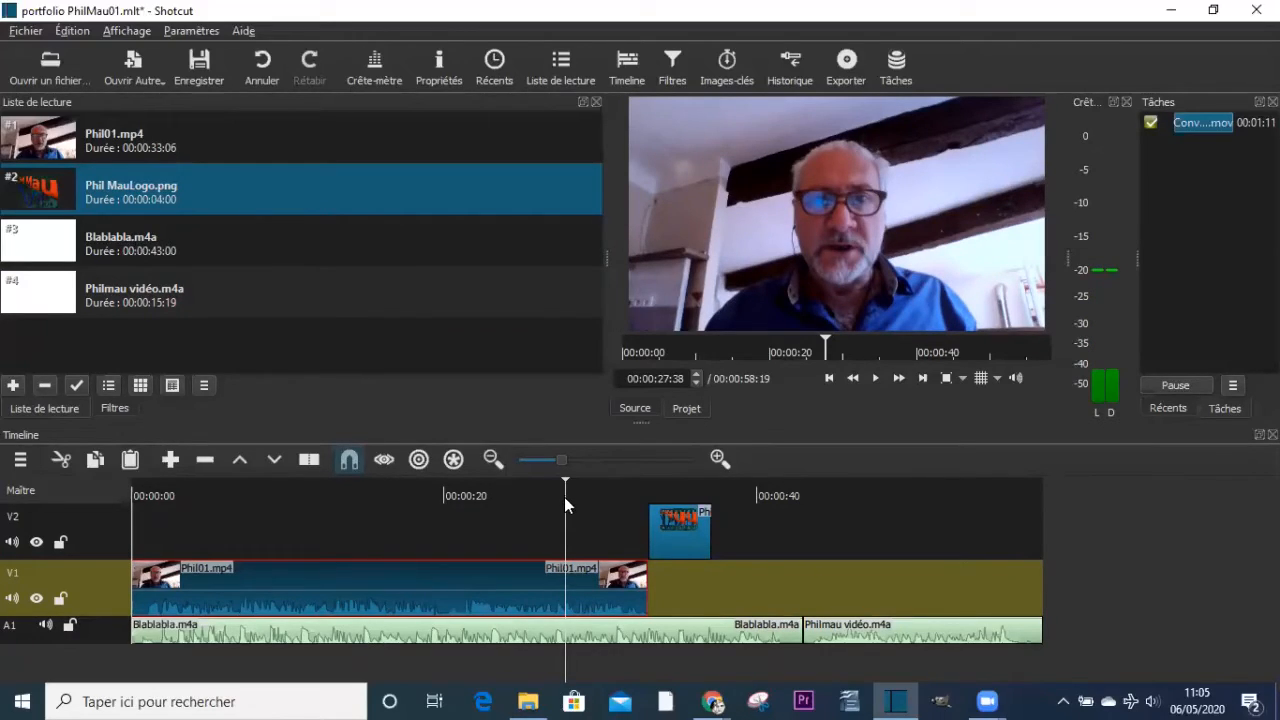
left_click_drag(564, 497, 678, 508)
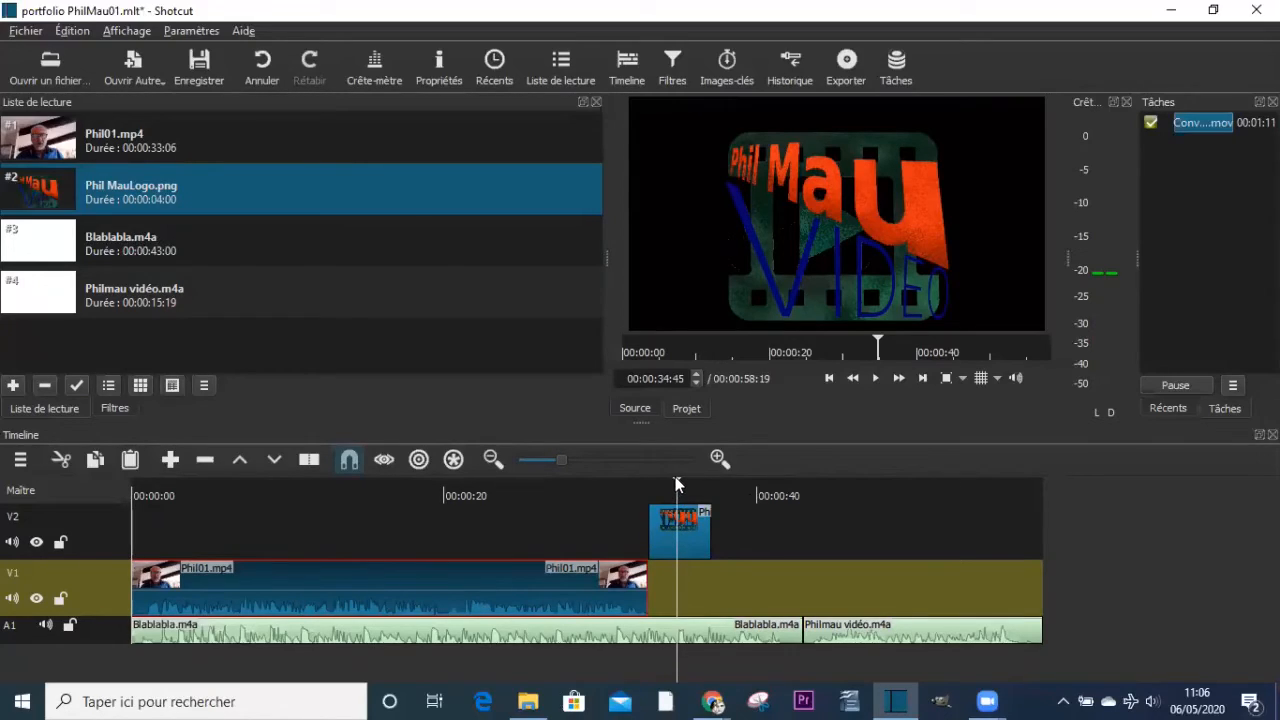
left_click_drag(676, 480, 112, 474)
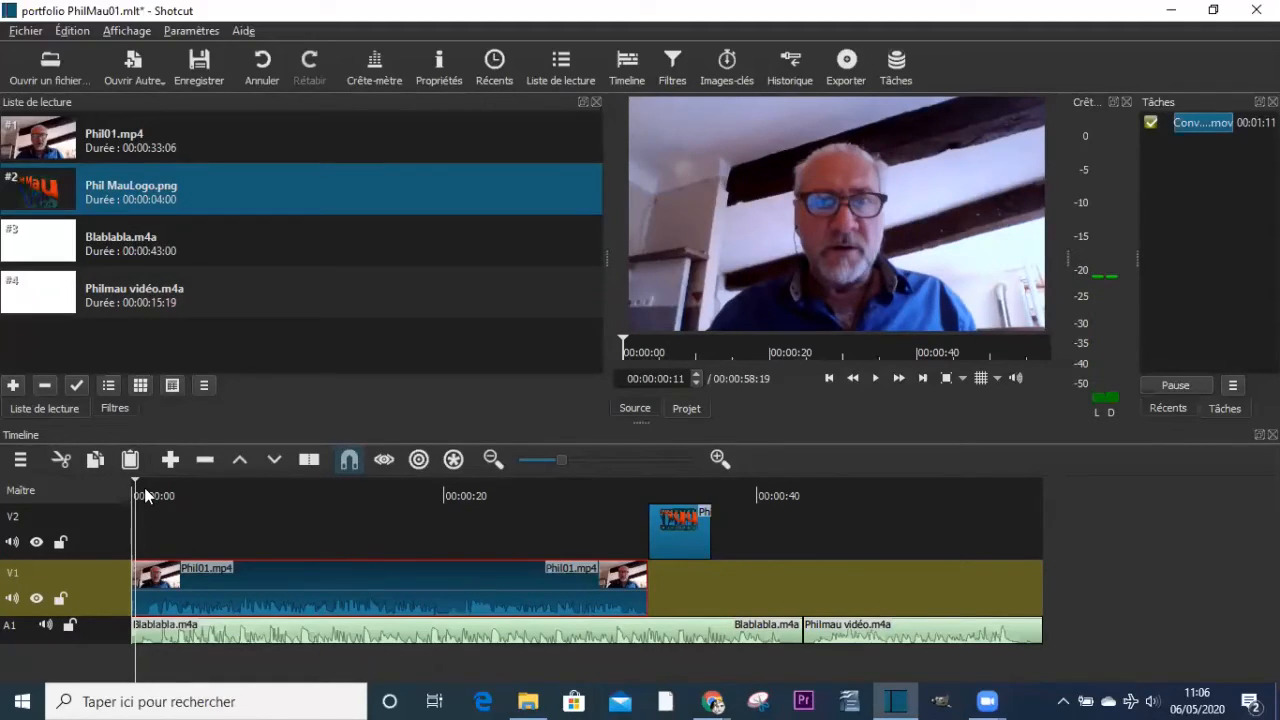
key("space")
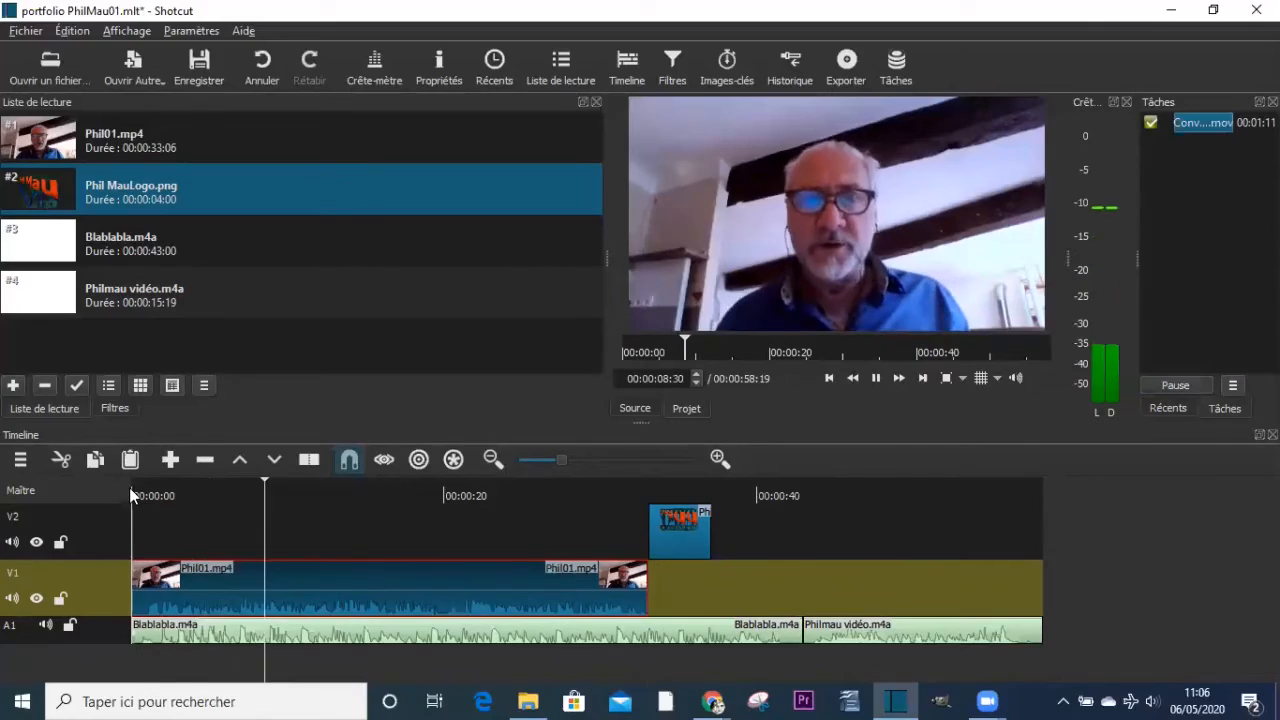
key("space")
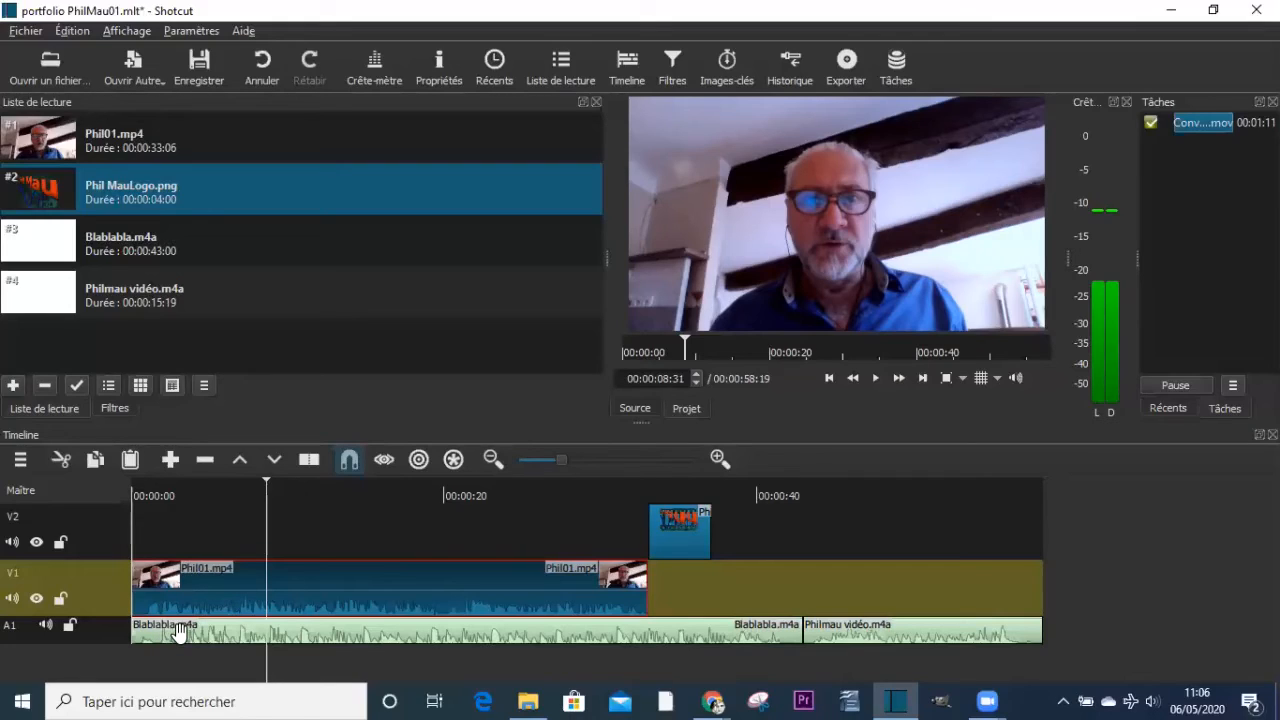
- Move Blablabla.m4a behind Philmau vidéo.m4a on track A1, and shift Philmau vidéo.m4a to start beneath the logo clip
left_click_drag(176, 634, 1108, 634)
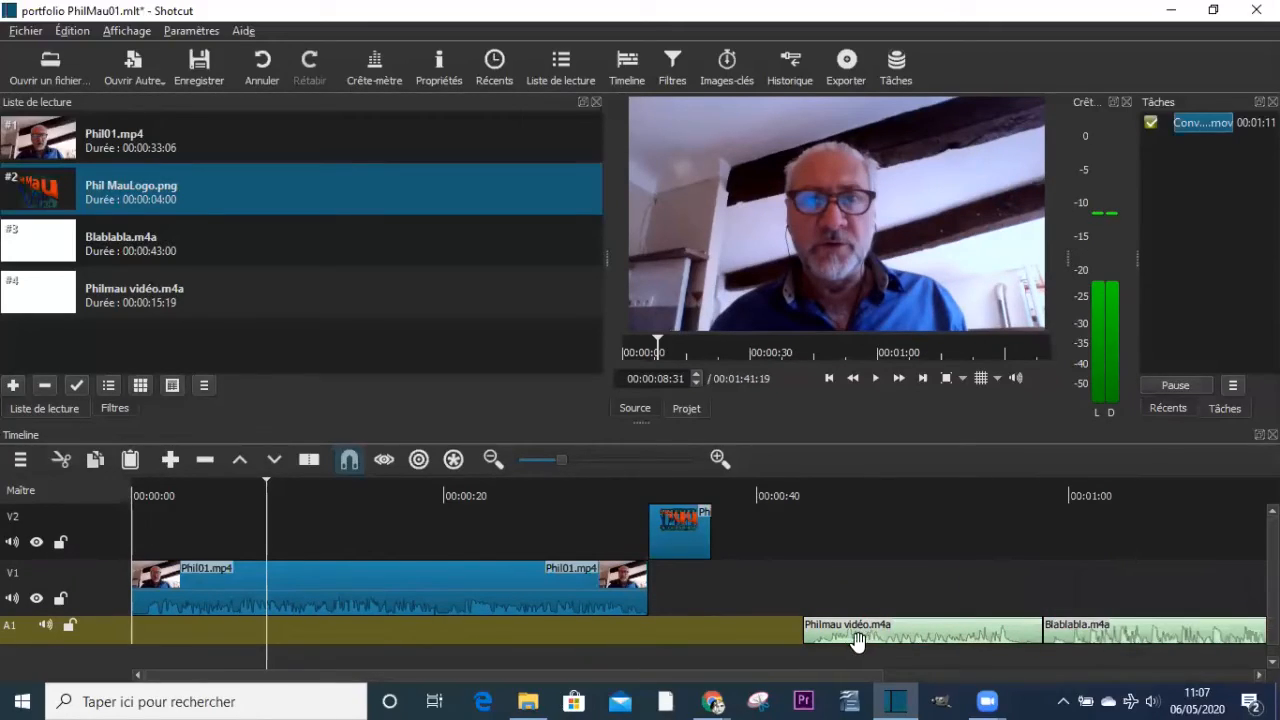
left_click_drag(893, 632, 762, 632)
left_click_drag(722, 630, 736, 628)
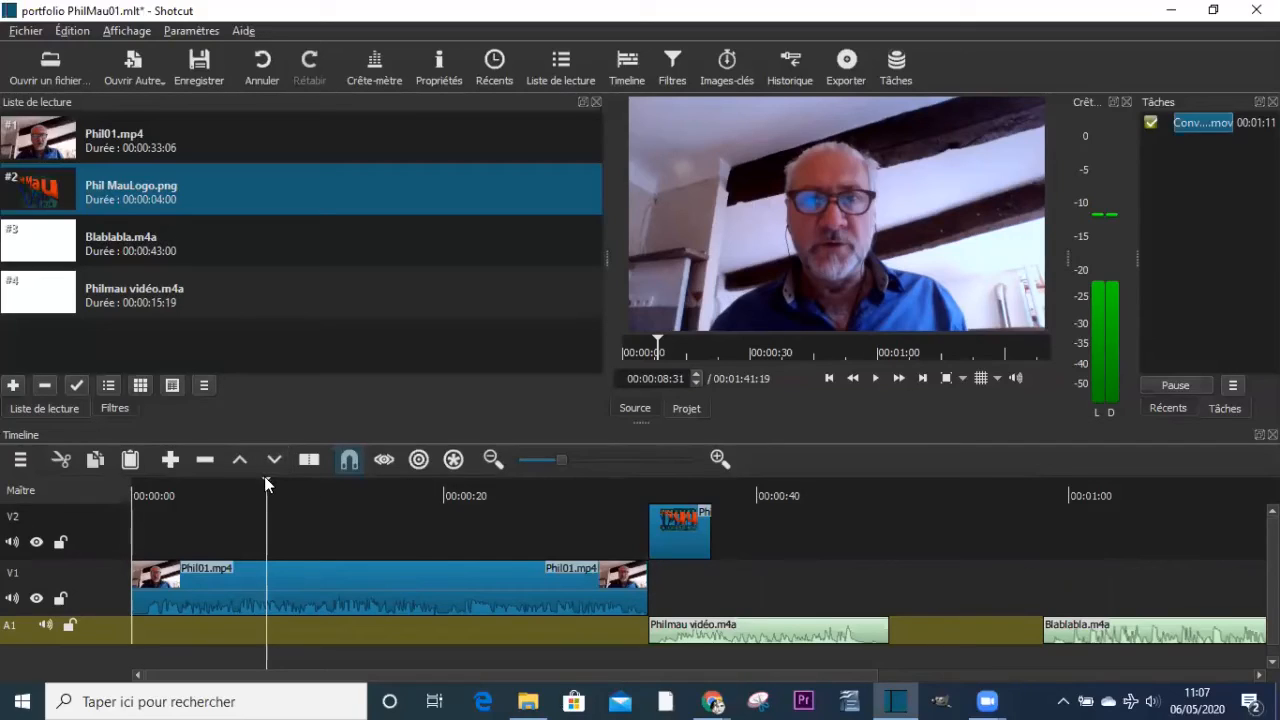
- Play back from the logo's start, and extend Phil MauLogo.png on V2 to the end of Philmau vidéo.m4a
left_click_drag(264, 482, 650, 512)
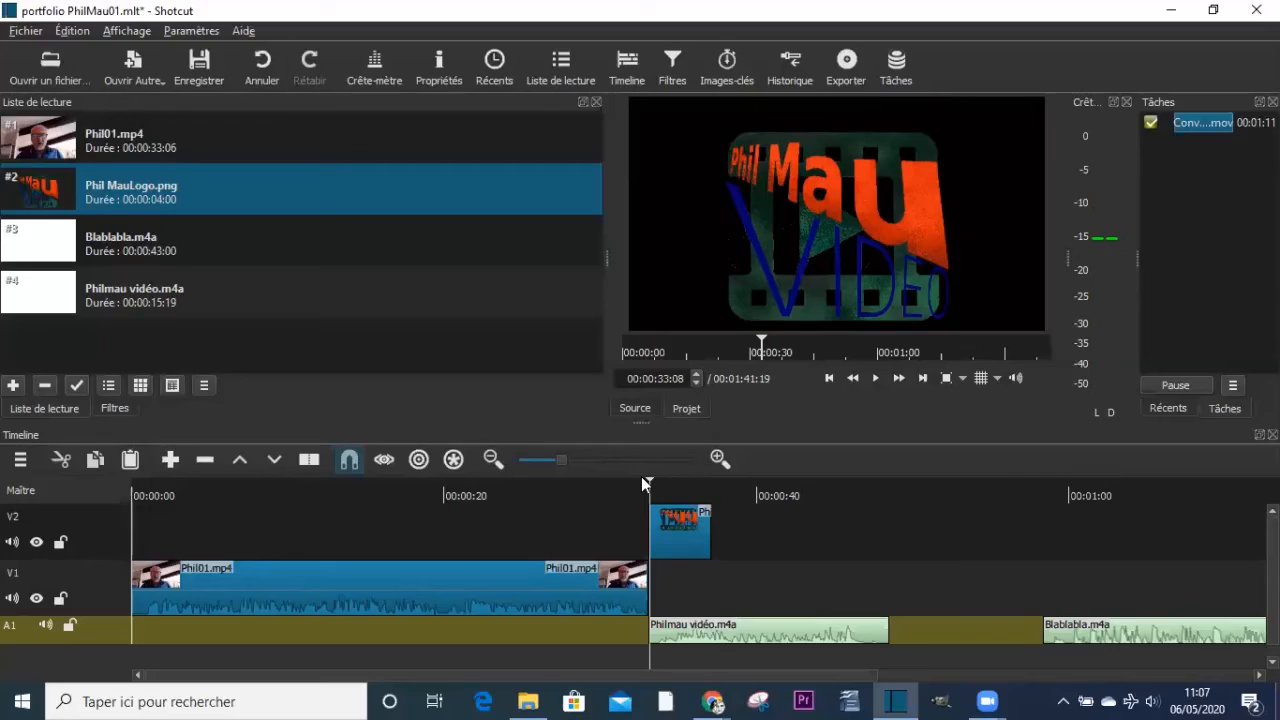
key("space")
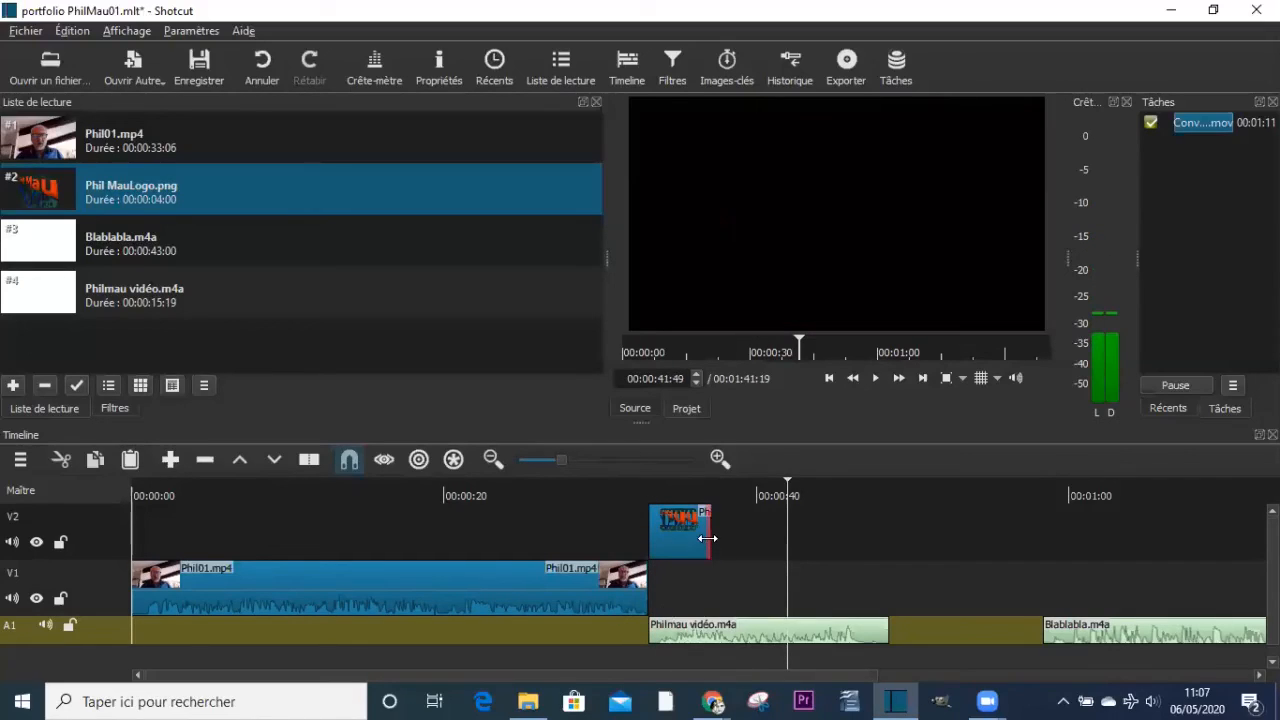
left_click_drag(745, 546, 898, 548)
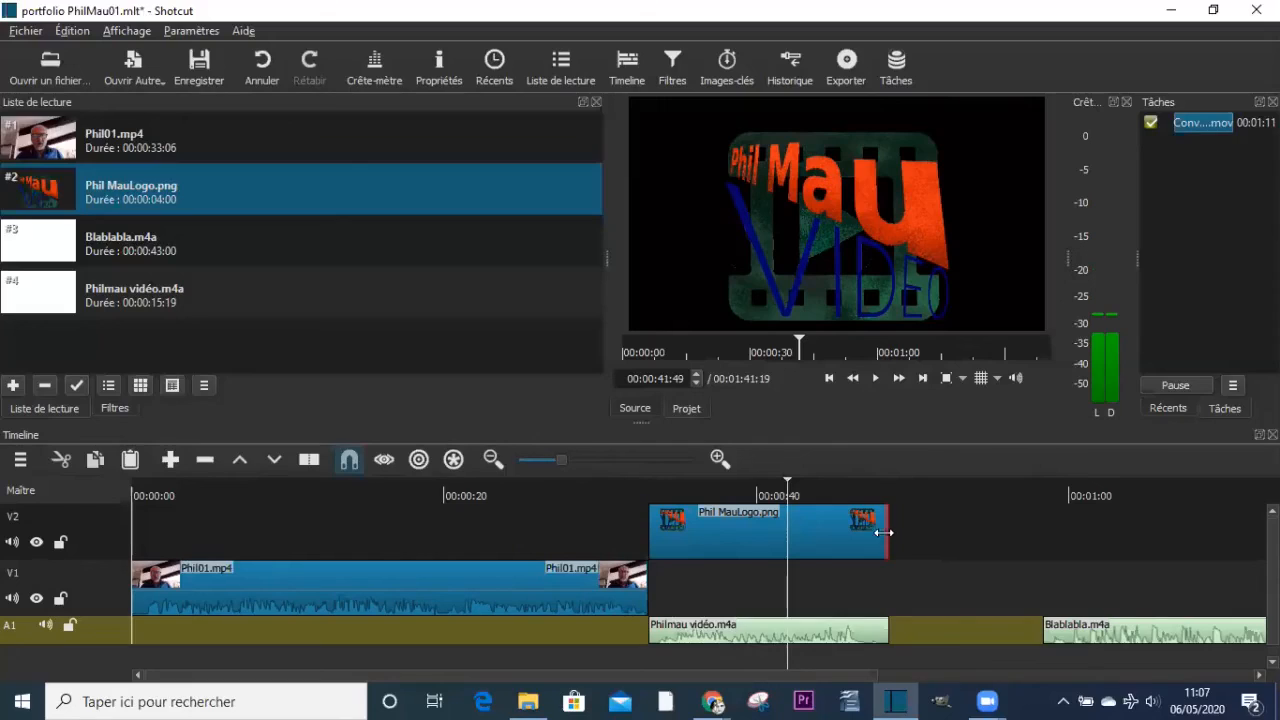
mouse_move(888, 532)
left_mouse_down()
mouse_move(747, 532)
mouse_move(888, 532)
left_mouse_up()
left_click(717, 544)
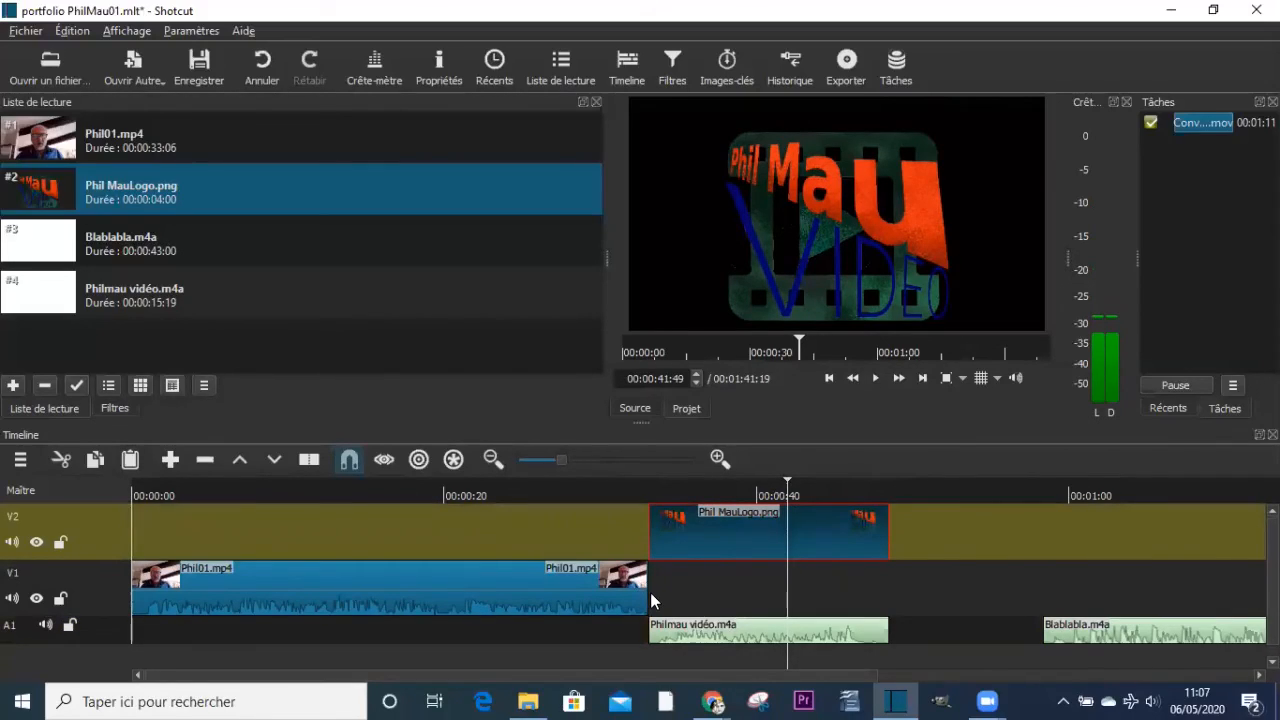
- Move the playhead to 00:00:33:08, where Phil01.mp4 ends and the logo clip begins
left_click_drag(648, 593, 718, 589)
left_click(656, 488)
left_click_drag(656, 488, 650, 487)
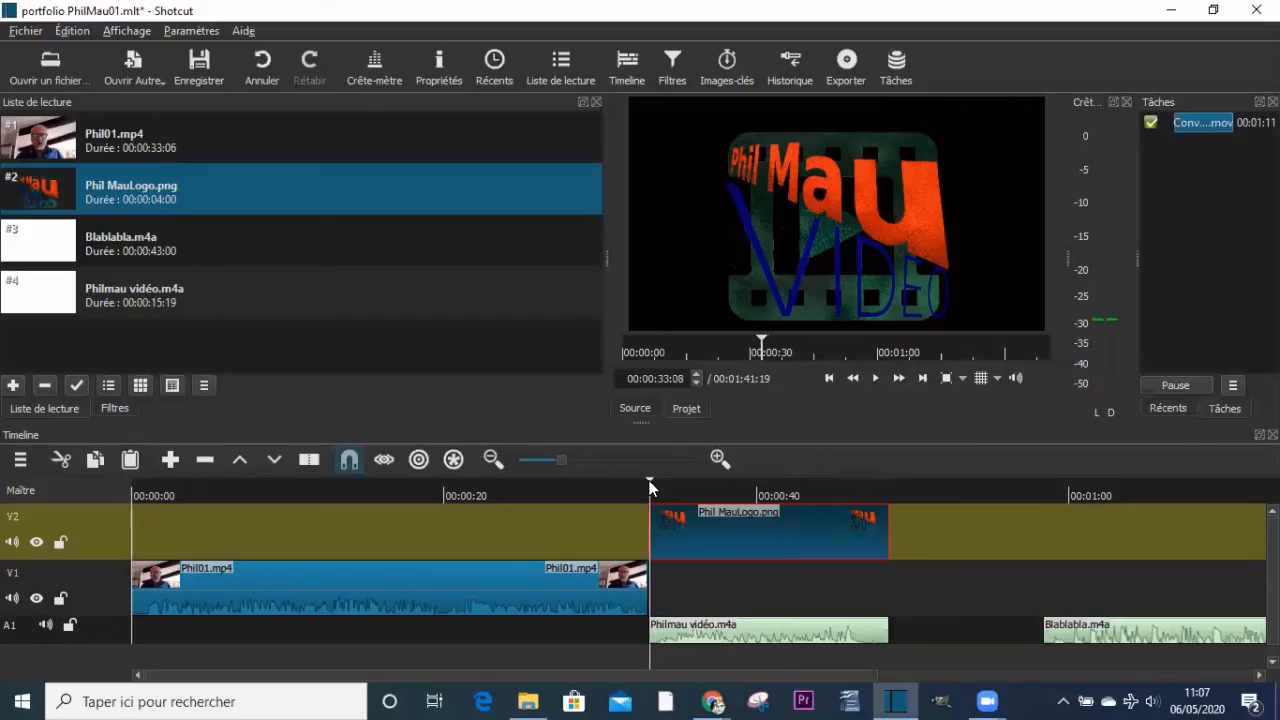